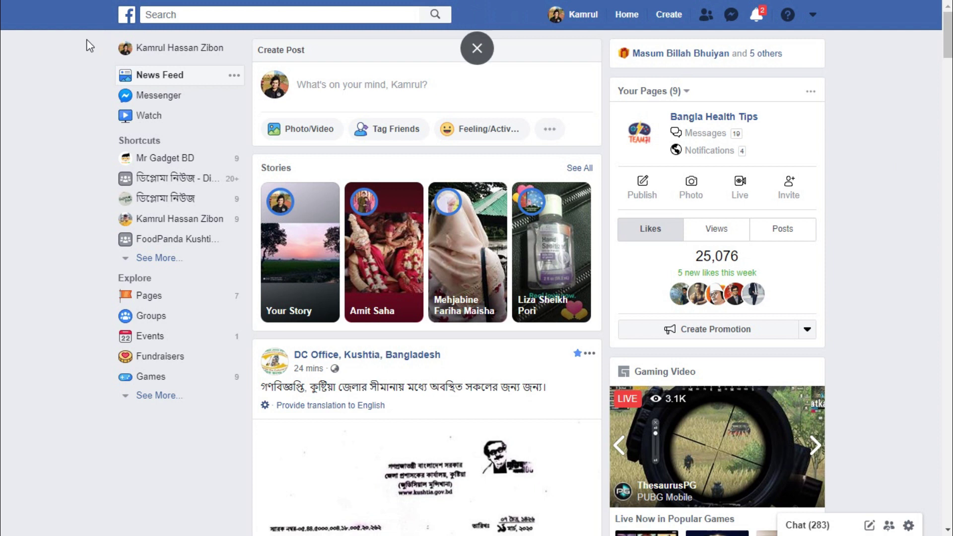
# Step: Go to your own profile from the left sidebar and open its Activity Log
pyautogui.click(130, 59)
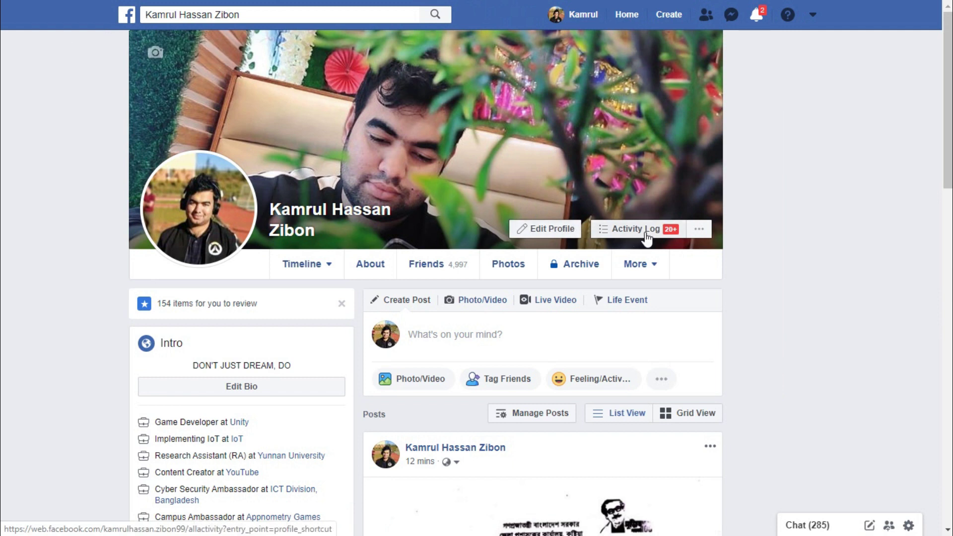
pyautogui.click(646, 237)
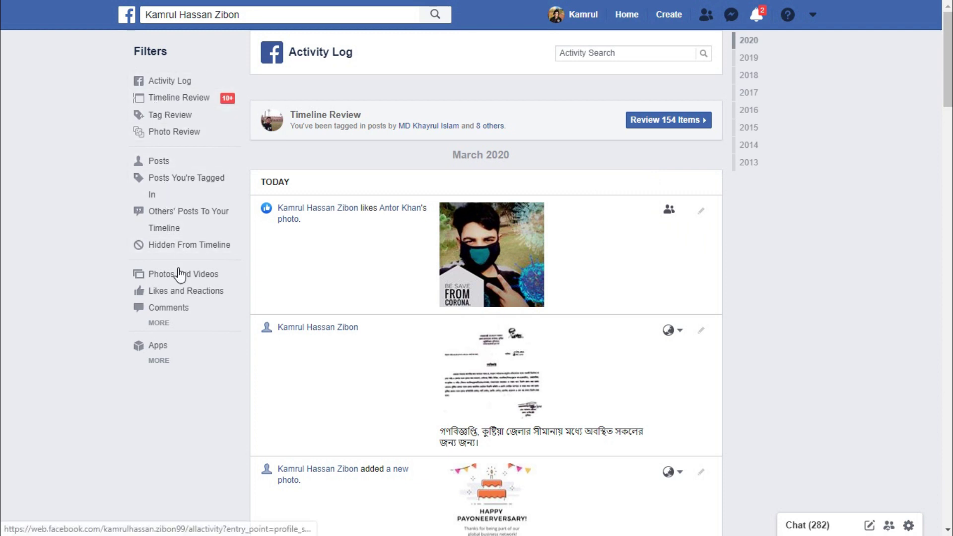
# Step: Filter the log to Posts, check the first post's Hidden from timeline/Delete options, then return to the profile
pyautogui.click(164, 163)
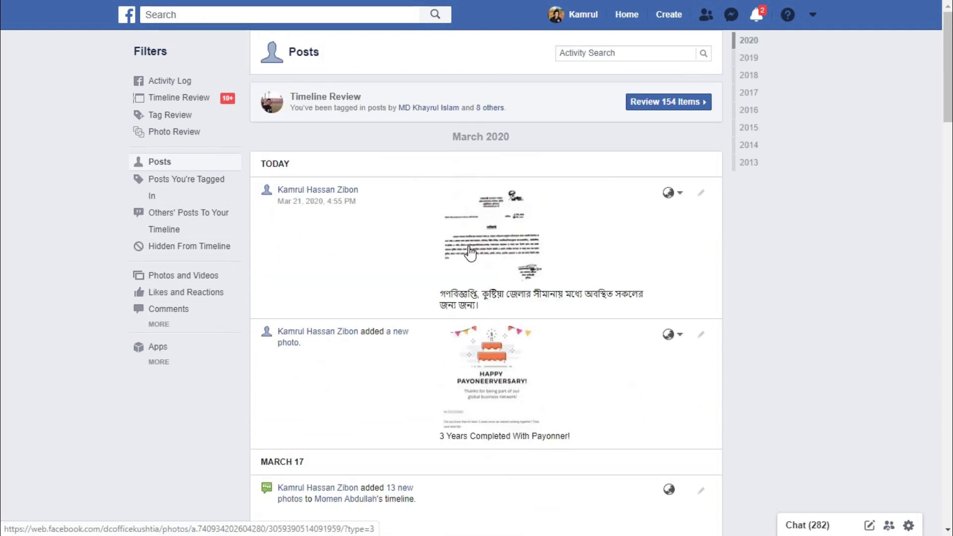
pyautogui.scroll(-4, 508, 259)
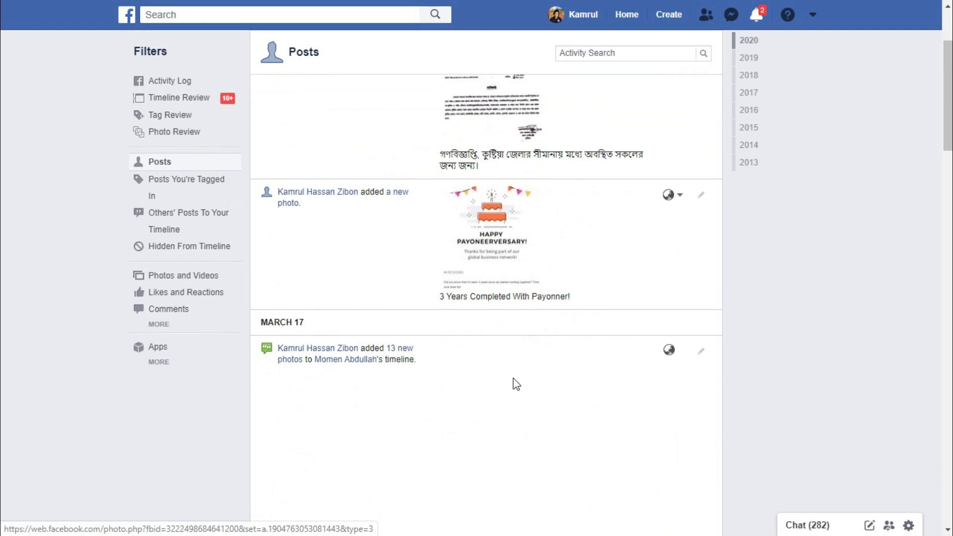
pyautogui.scroll(4, 516, 388)
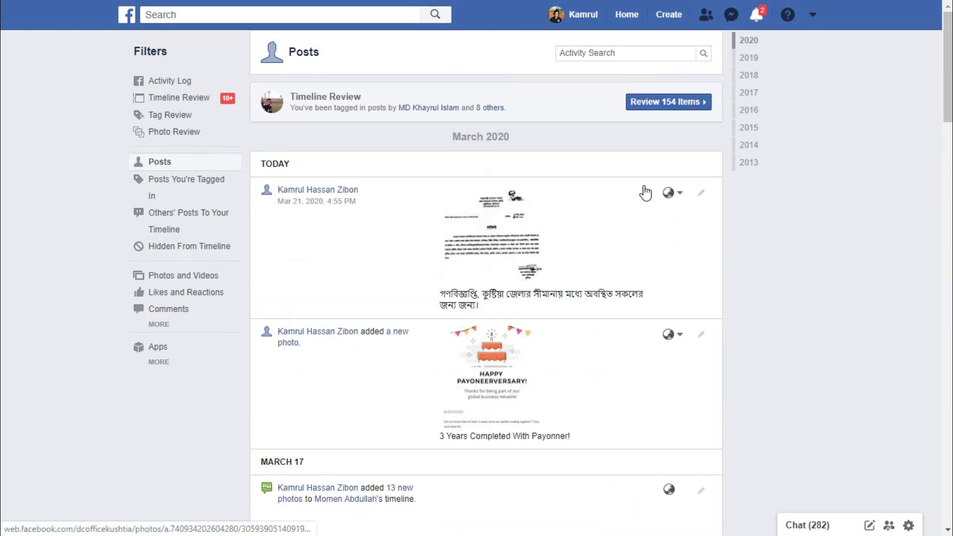
pyautogui.click(702, 195)
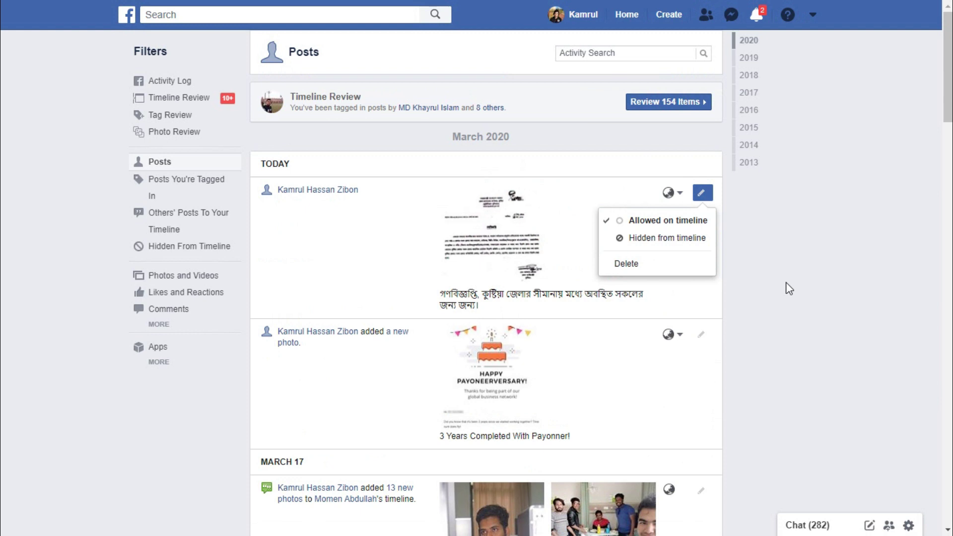
pyautogui.click(121, 22)
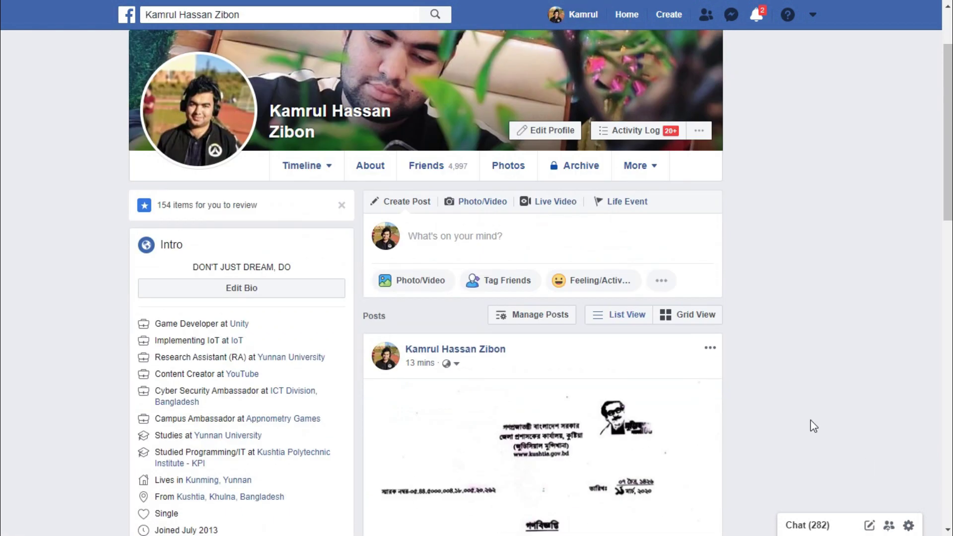
# Step: Open Manage Posts and switch the profile posts from List View to the month-grouped Grid View
pyautogui.scroll(-1, 570, 291)
pyautogui.click(541, 279)
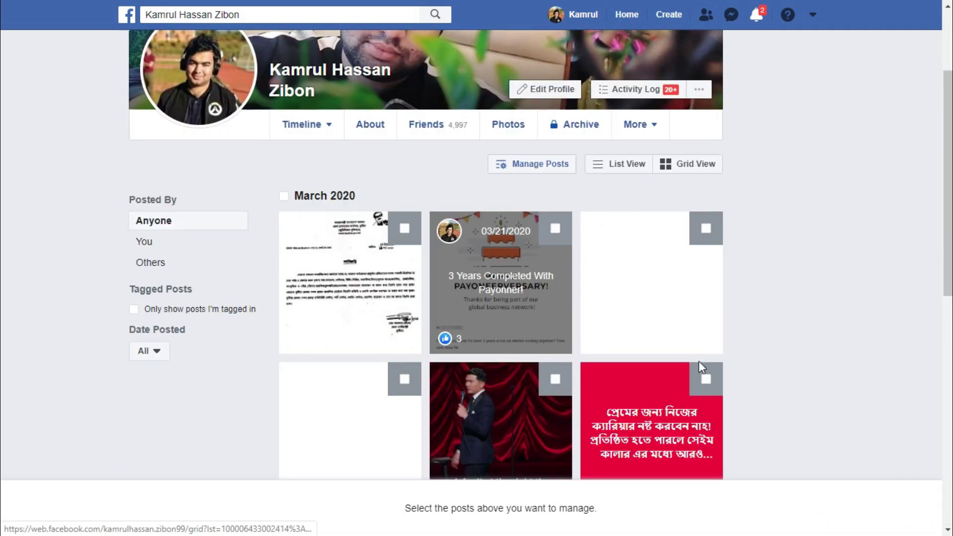
pyautogui.scroll(-4, 701, 368)
pyautogui.scroll(-10, 701, 368)
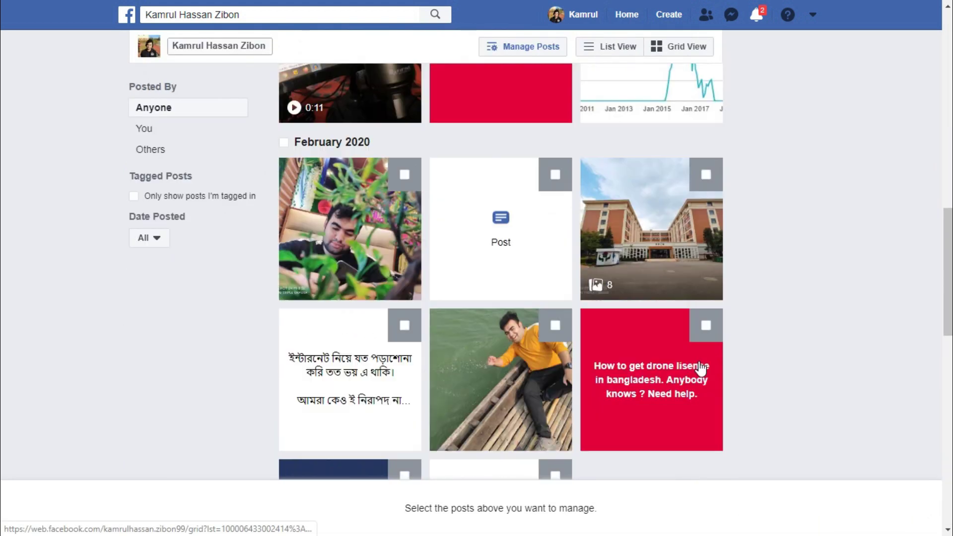
pyautogui.scroll(12, 701, 369)
pyautogui.scroll(4, 701, 368)
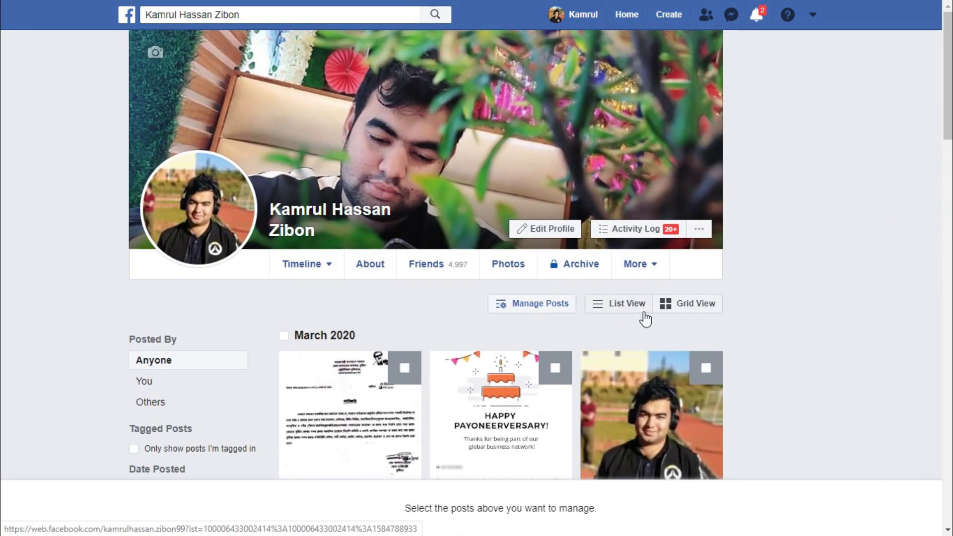
pyautogui.click(625, 308)
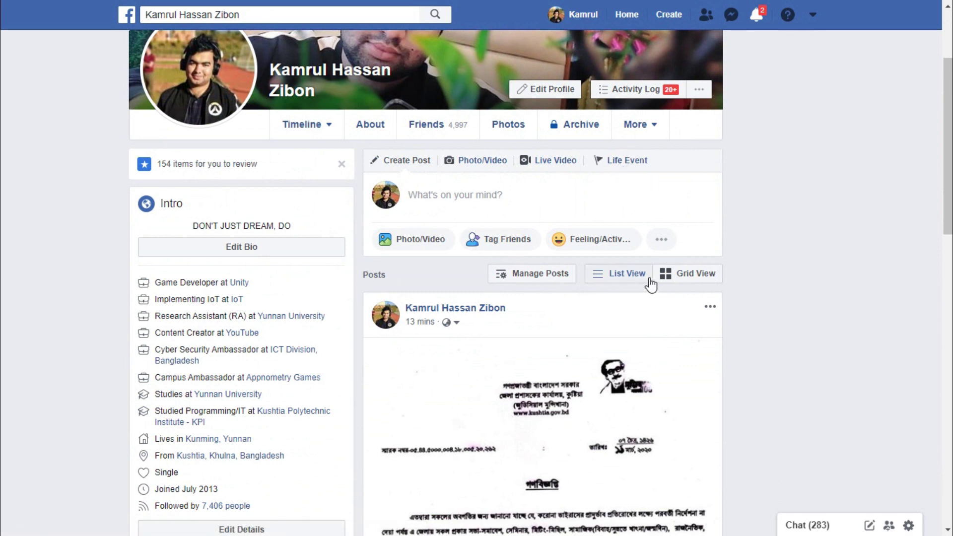
pyautogui.click(695, 277)
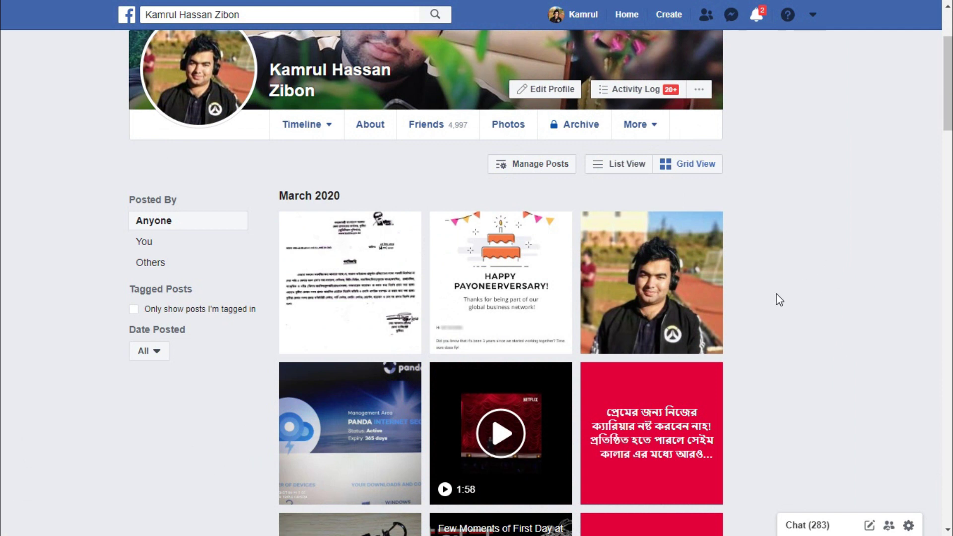
pyautogui.scroll(-2, 645, 278)
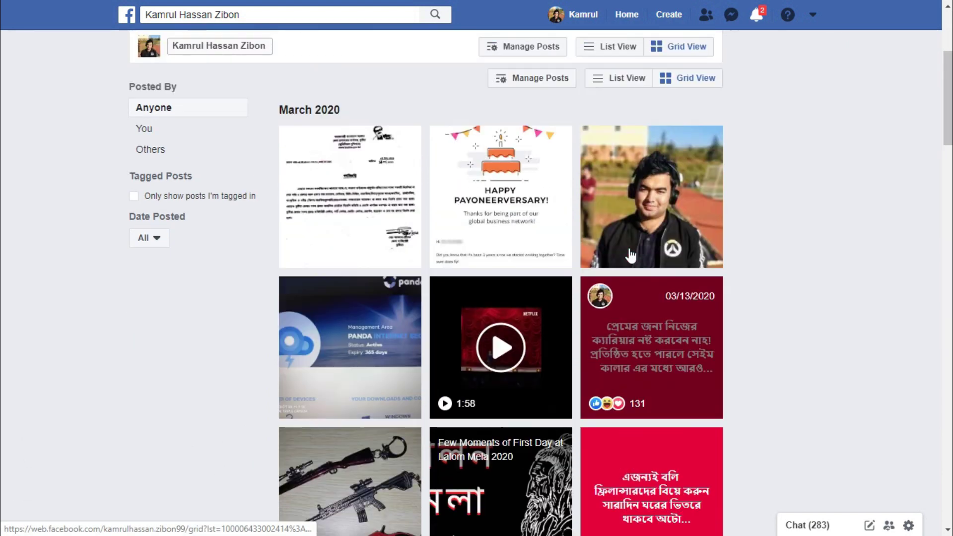
pyautogui.scroll(2, 630, 256)
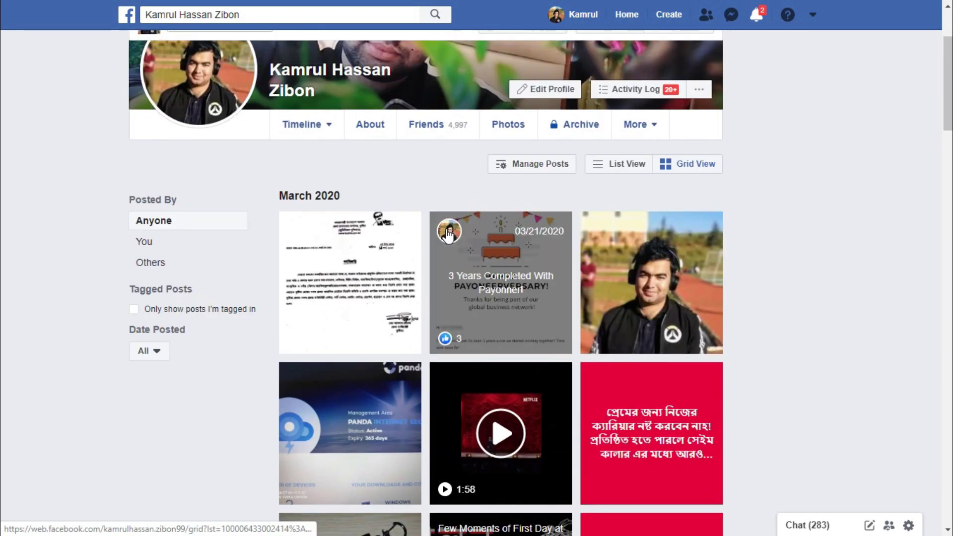
# Step: Make posts selectable, test-select and deselect the first March post, and leave the date filter unchanged
pyautogui.click(518, 170)
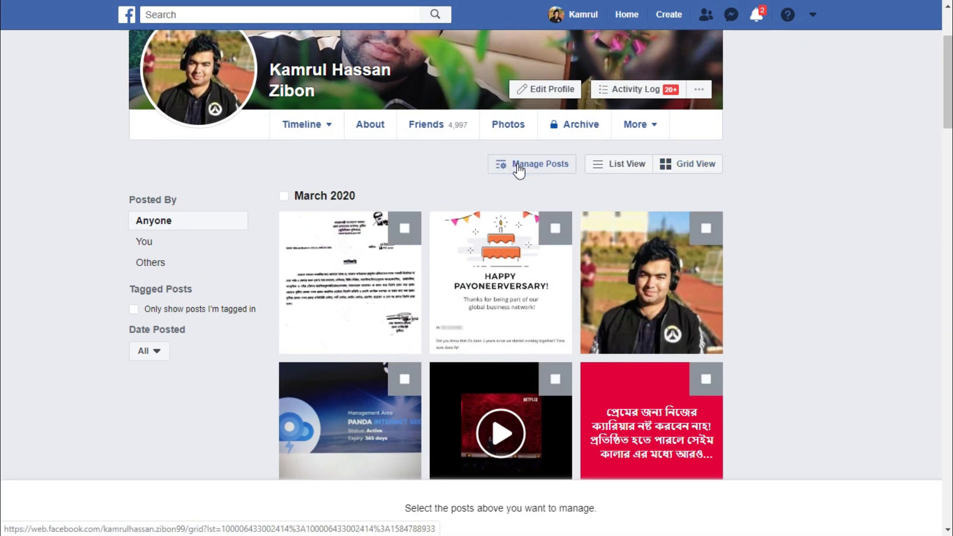
pyautogui.click(405, 231)
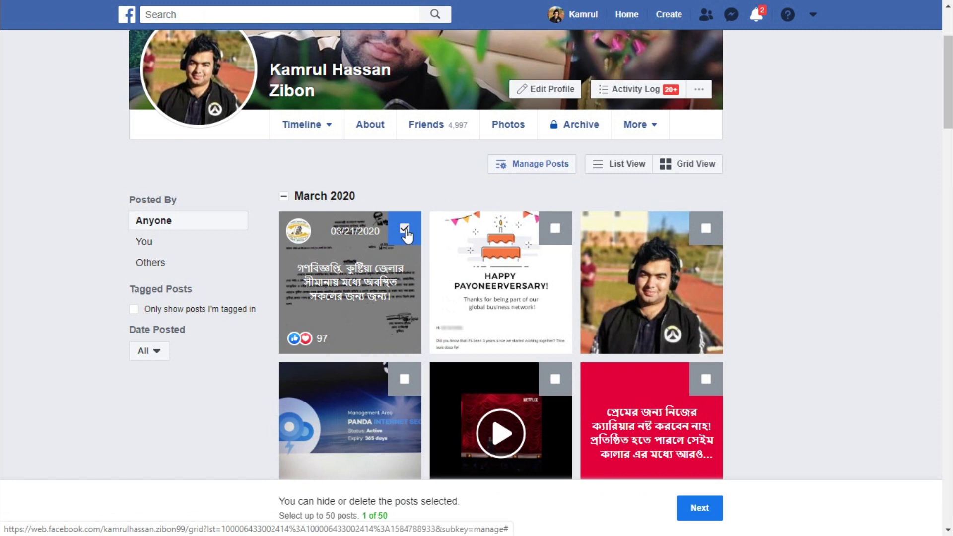
pyautogui.click(405, 231)
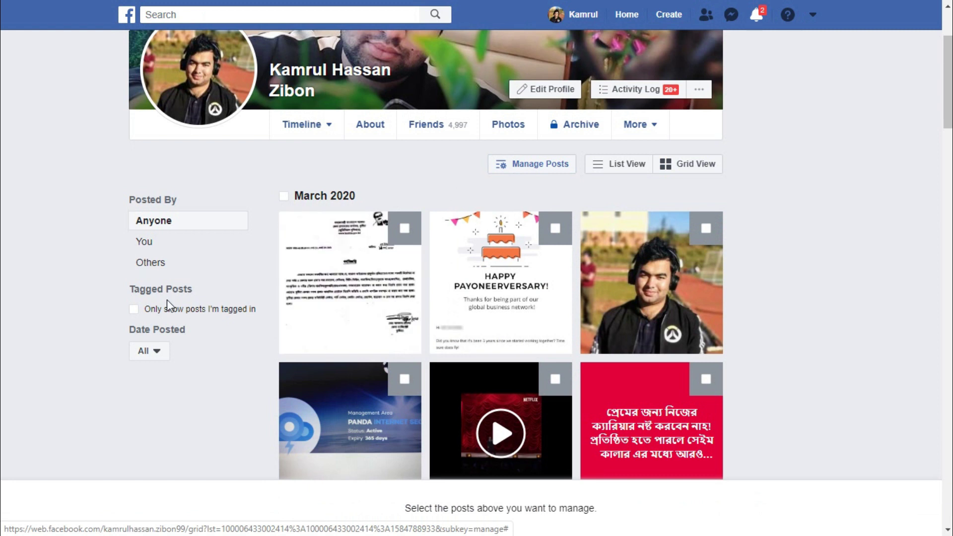
pyautogui.click(155, 351)
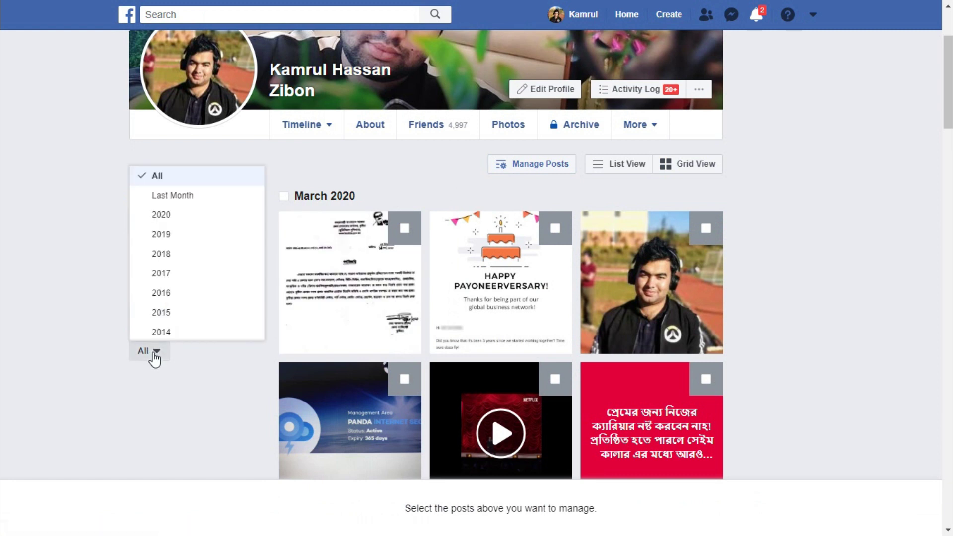
pyautogui.click(183, 407)
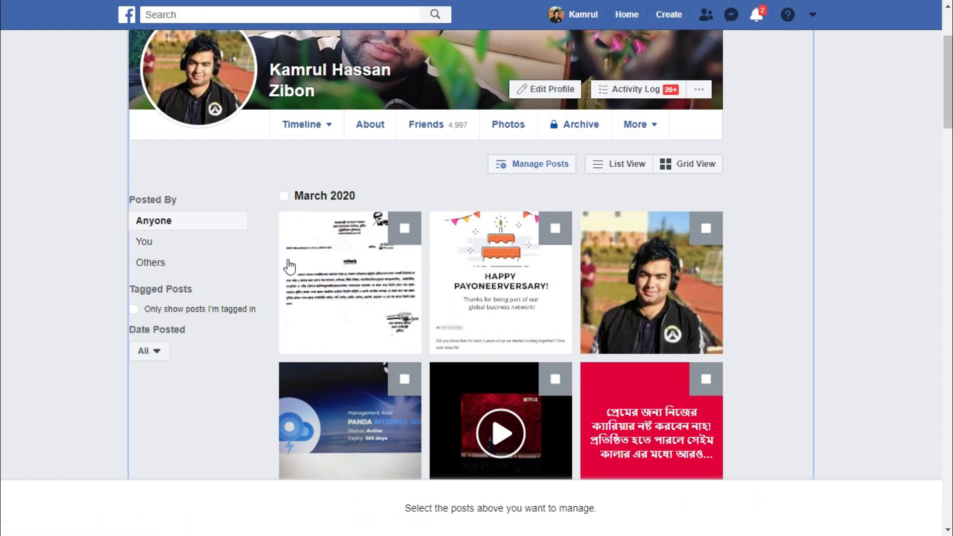
# Step: Tick the March 2020 and February 2020 month checkboxes to select all their posts
pyautogui.click(285, 197)
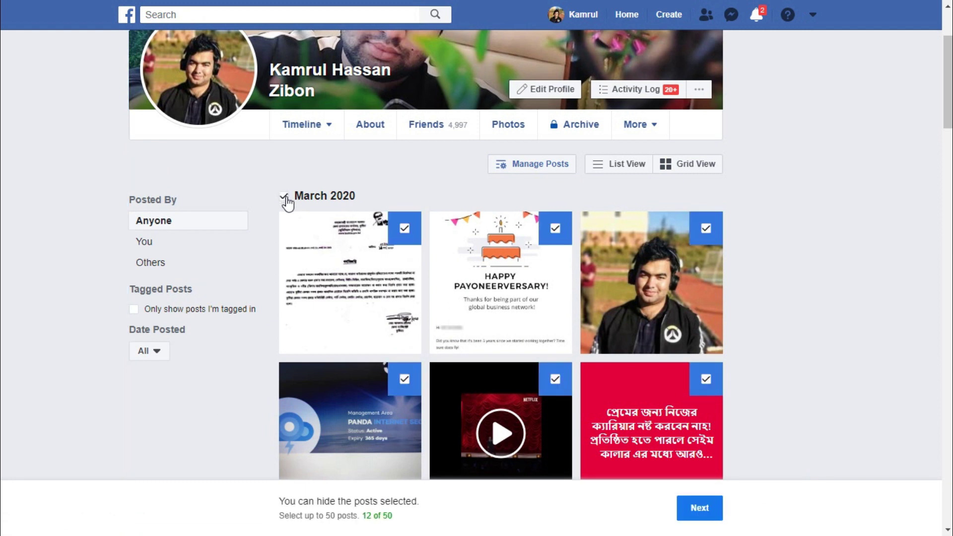
pyautogui.scroll(-15, 287, 202)
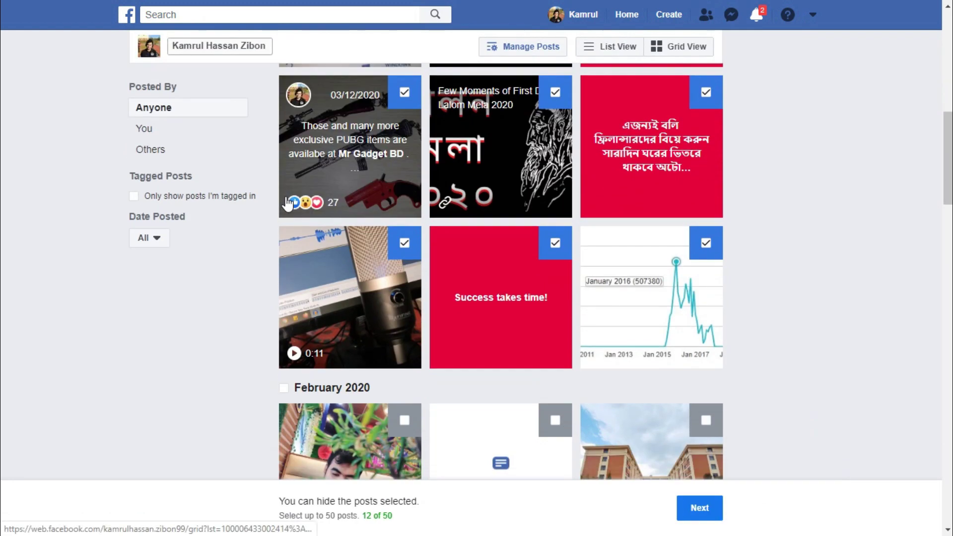
pyautogui.scroll(-6, 287, 203)
pyautogui.scroll(9, 286, 202)
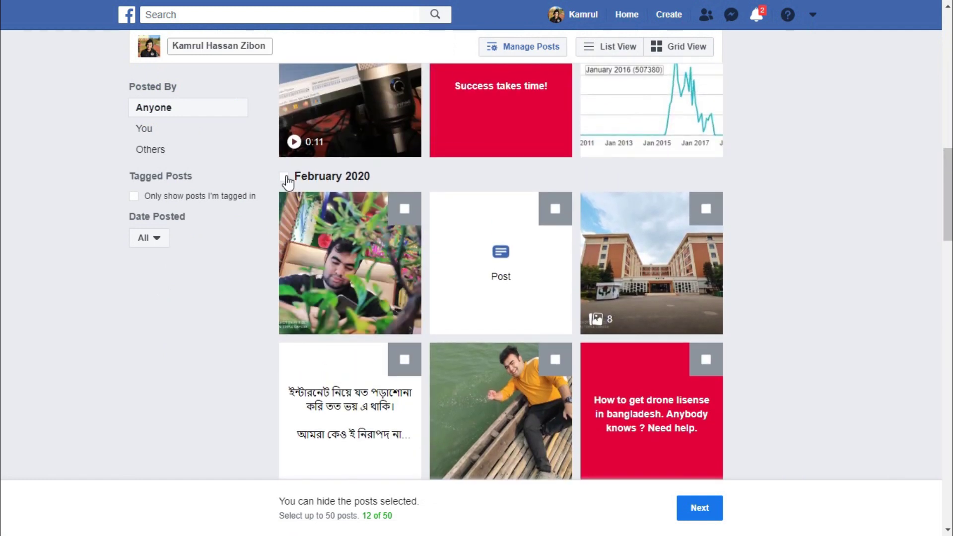
pyautogui.click(285, 178)
pyautogui.scroll(-8, 438, 332)
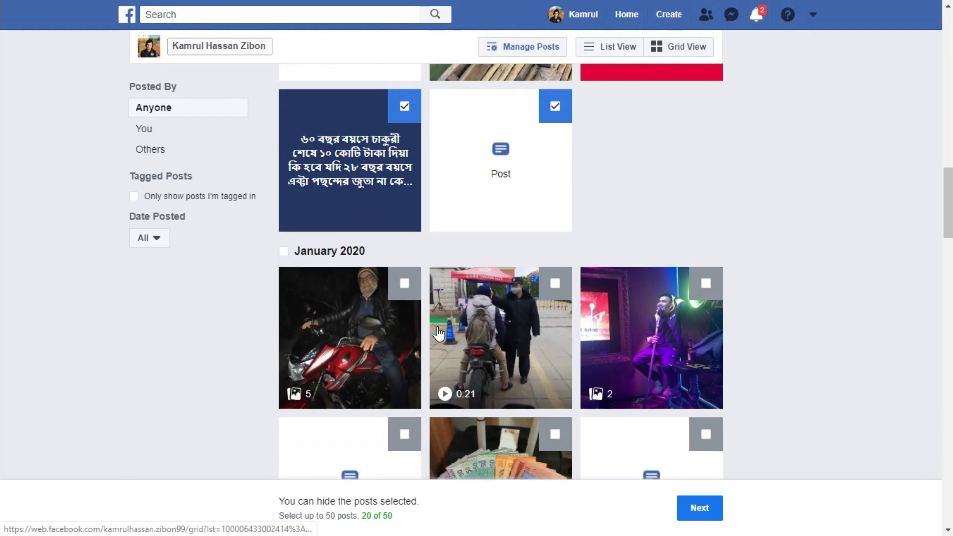
pyautogui.scroll(15, 438, 333)
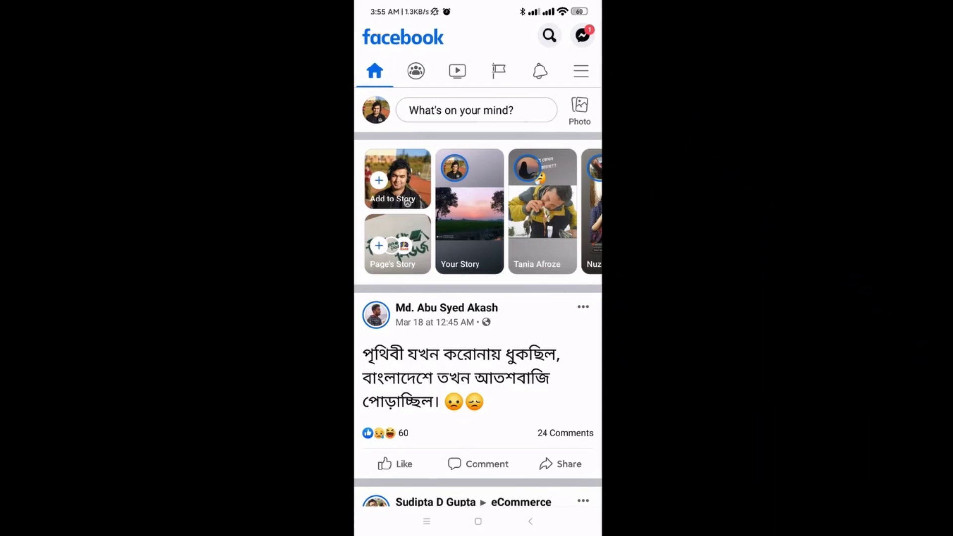
# Step: Open your profile from the home feed, scroll to Posts, and close the accidentally opened composer
pyautogui.click(376, 110)
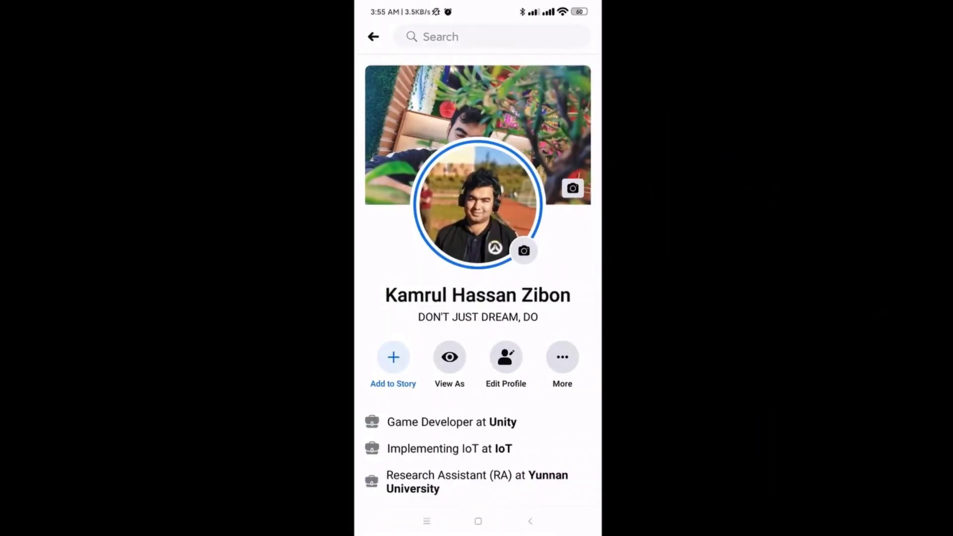
pyautogui.scroll(-10, 477, 281)
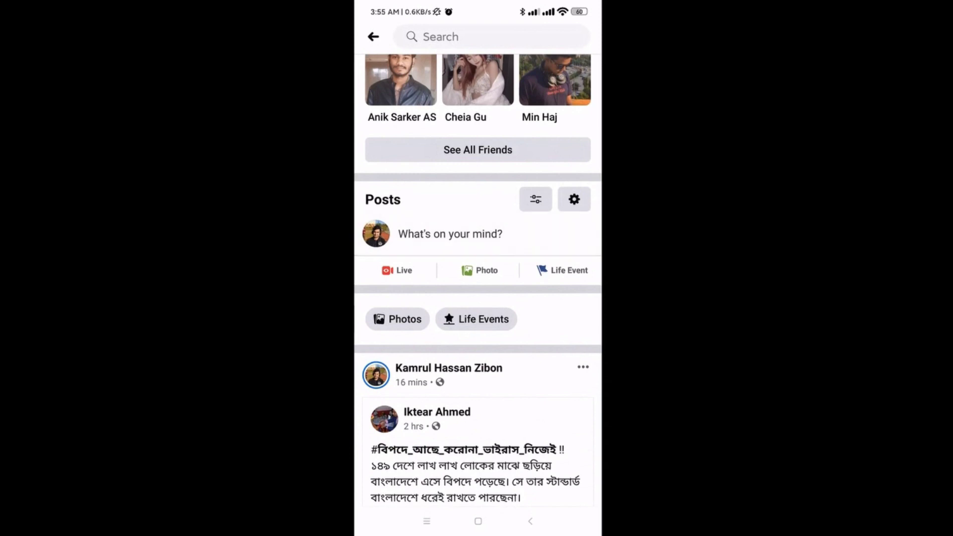
pyautogui.click(450, 231)
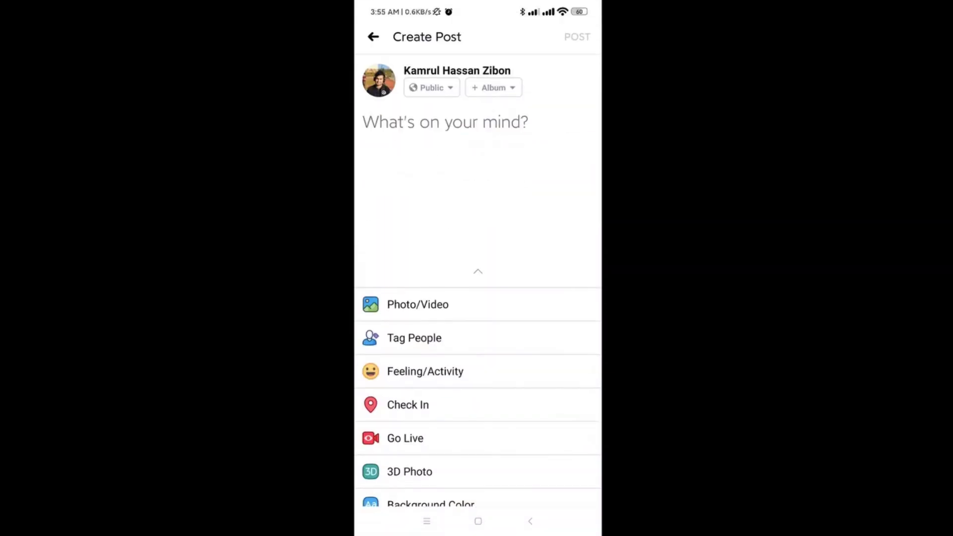
pyautogui.click(373, 36)
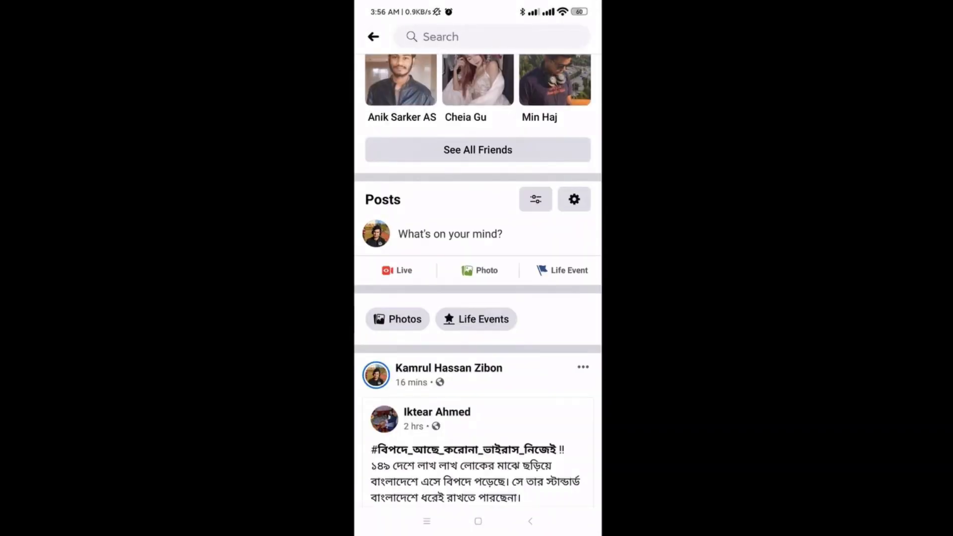
pyautogui.click(574, 199)
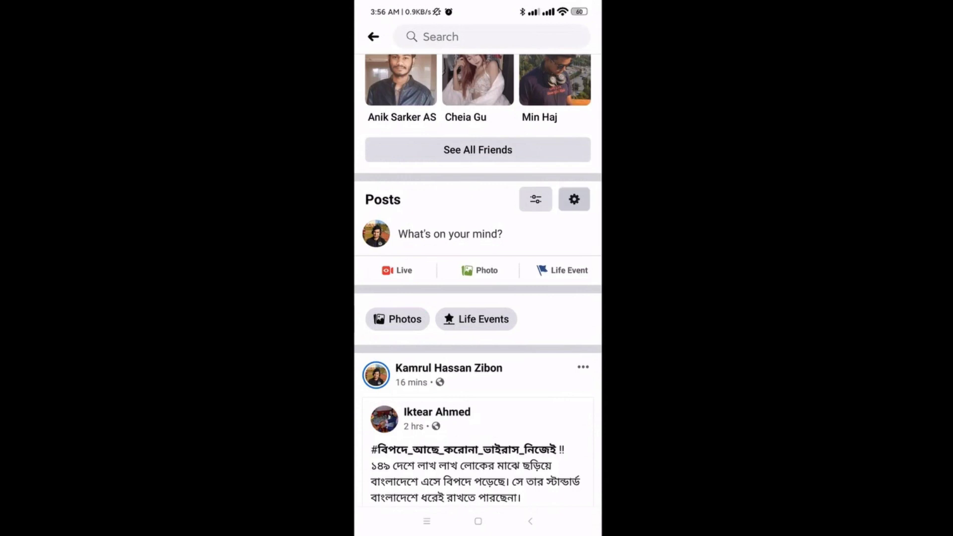
pyautogui.scroll(1, 478, 280)
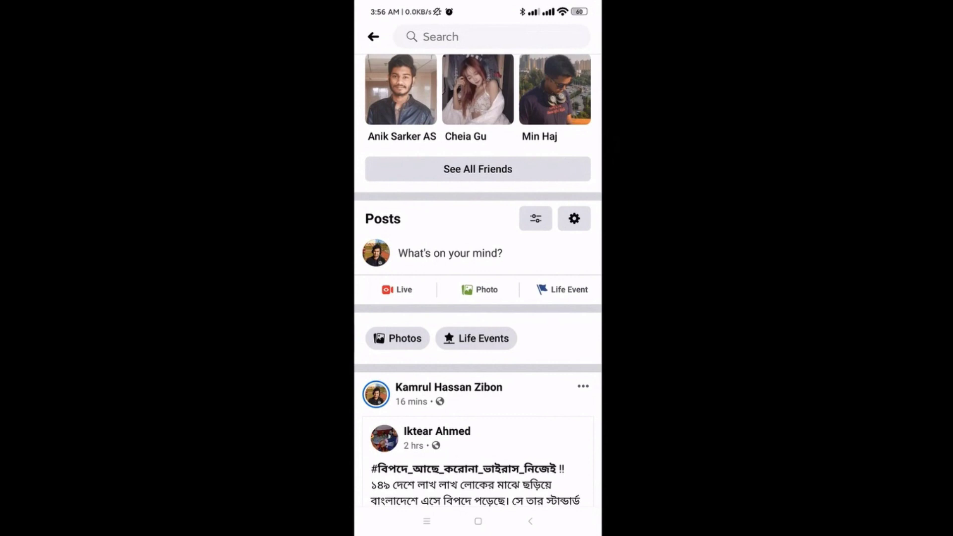
# Step: Open the Manage Posts screen from the sliders button beside Posts and scroll through the list
pyautogui.click(535, 218)
pyautogui.scroll(-20, 477, 298)
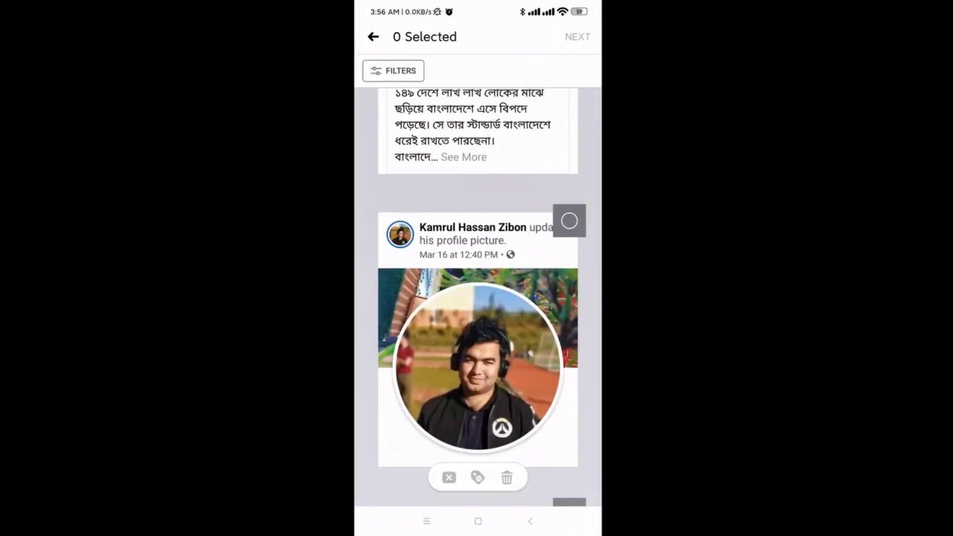
pyautogui.scroll(-10, 477, 297)
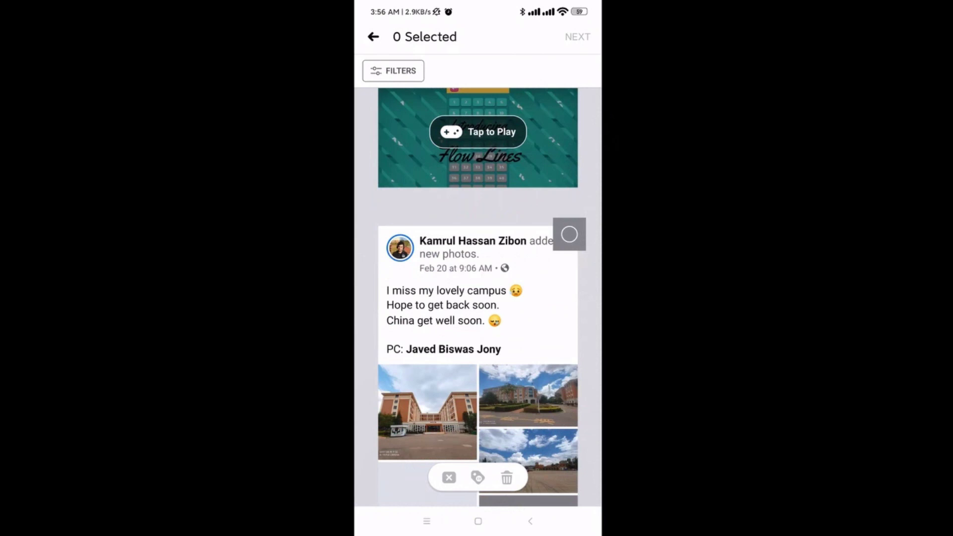
pyautogui.scroll(15, 477, 298)
pyautogui.scroll(10, 478, 298)
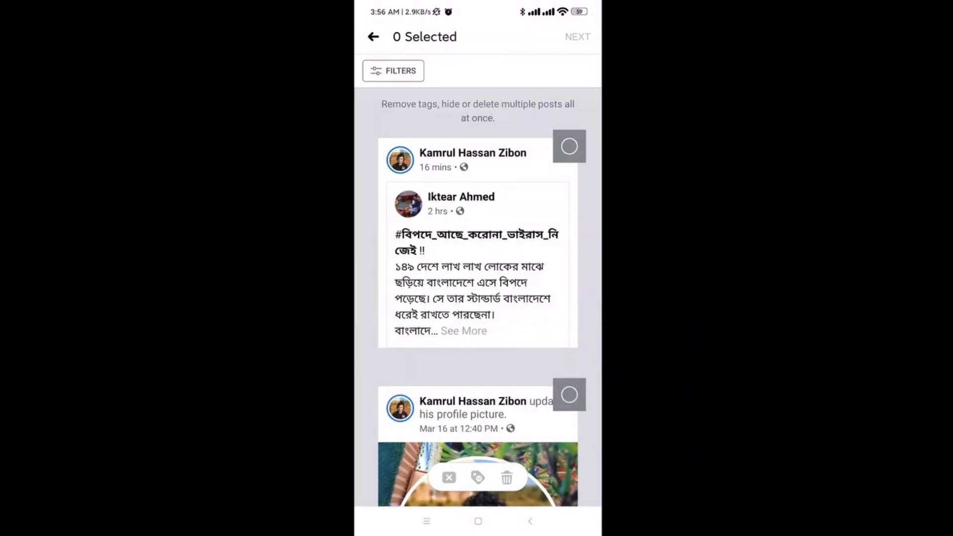
# Step: Review the Go To, Posted By and Tagged Posts filters, keeping Today and Anyone unchanged
pyautogui.click(393, 71)
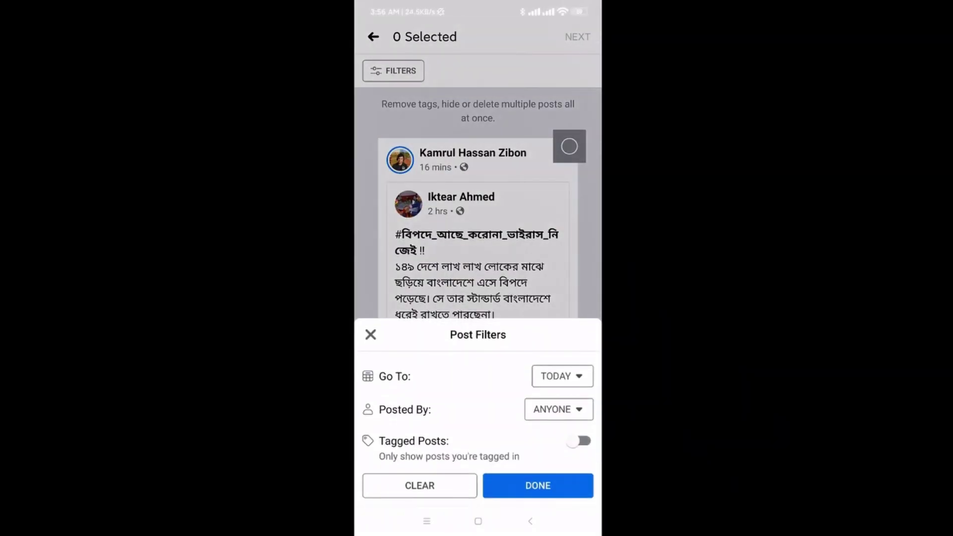
pyautogui.click(562, 376)
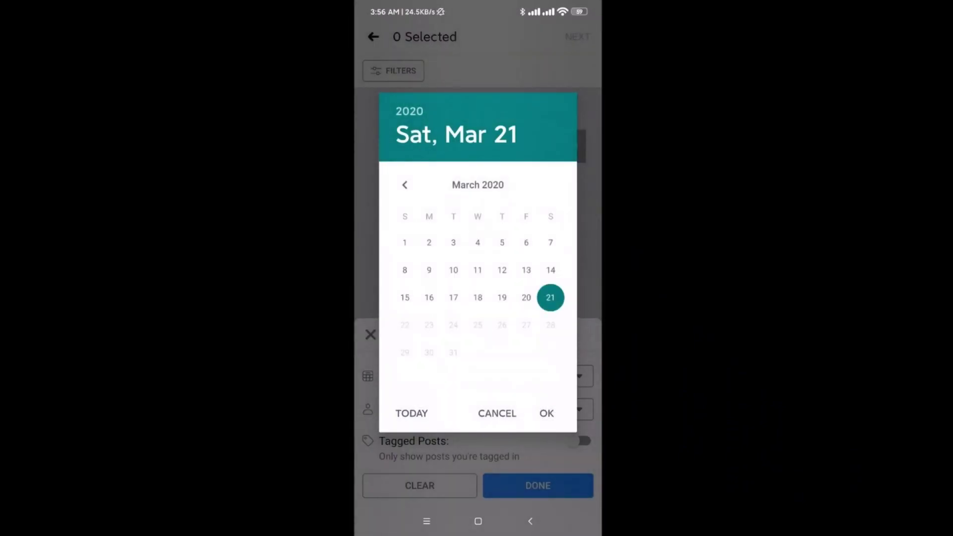
pyautogui.click(546, 413)
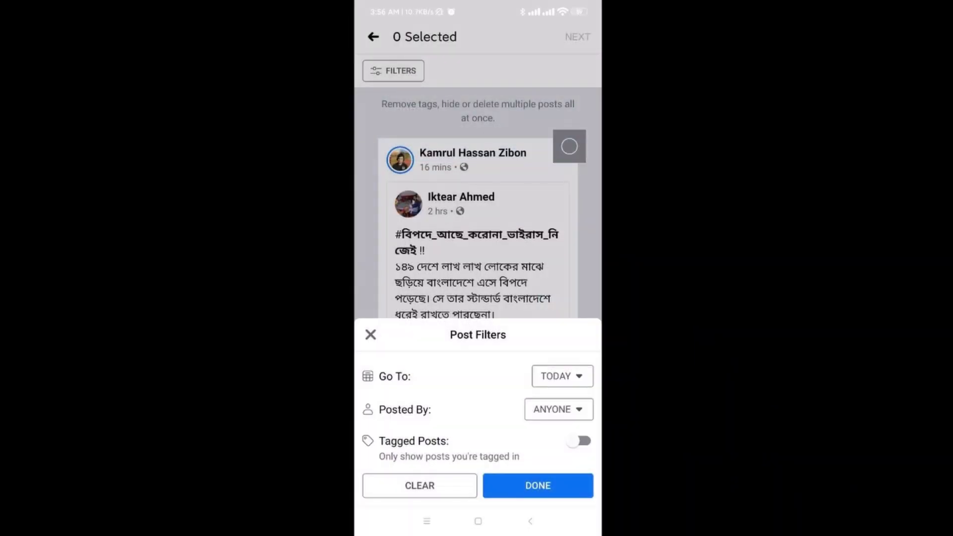
pyautogui.click(559, 408)
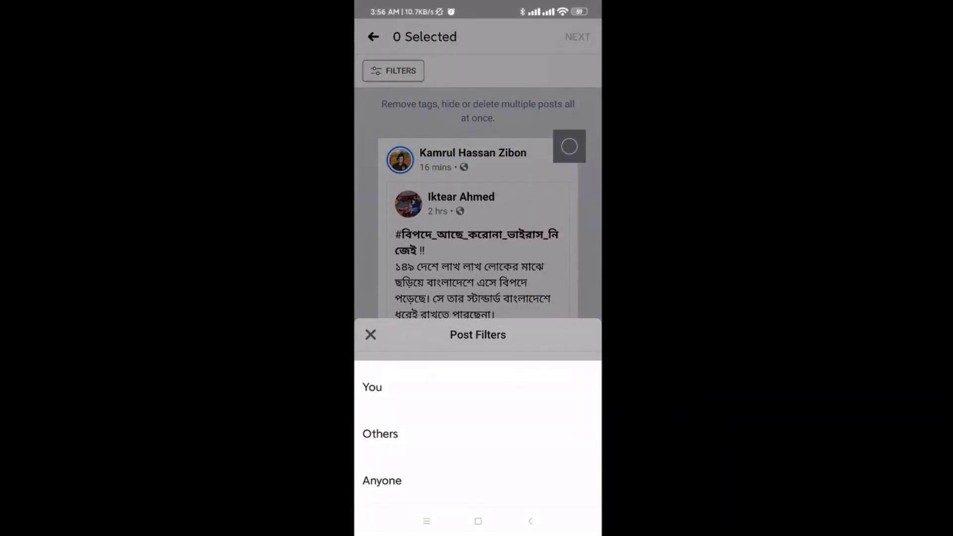
pyautogui.click(382, 480)
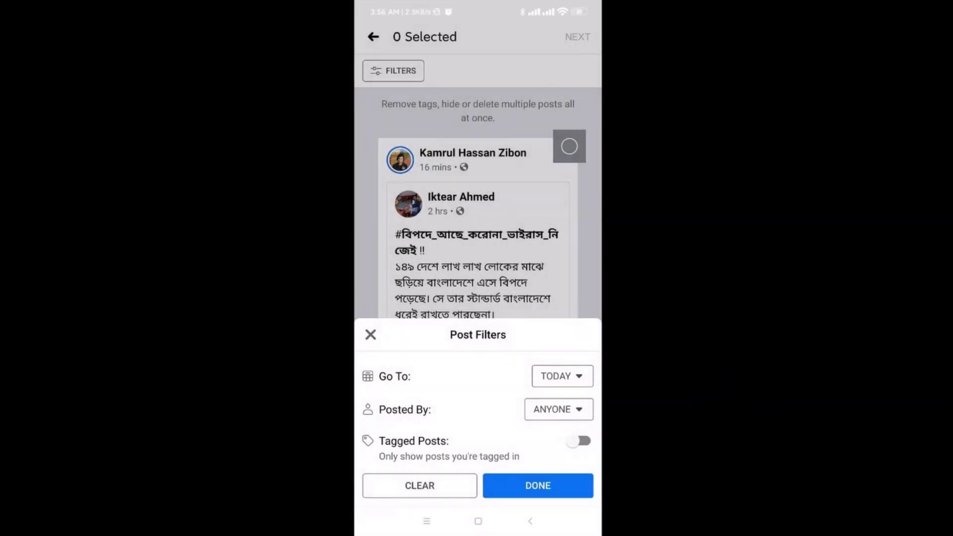
pyautogui.click(580, 440)
pyautogui.click(579, 441)
pyautogui.press('Escape')
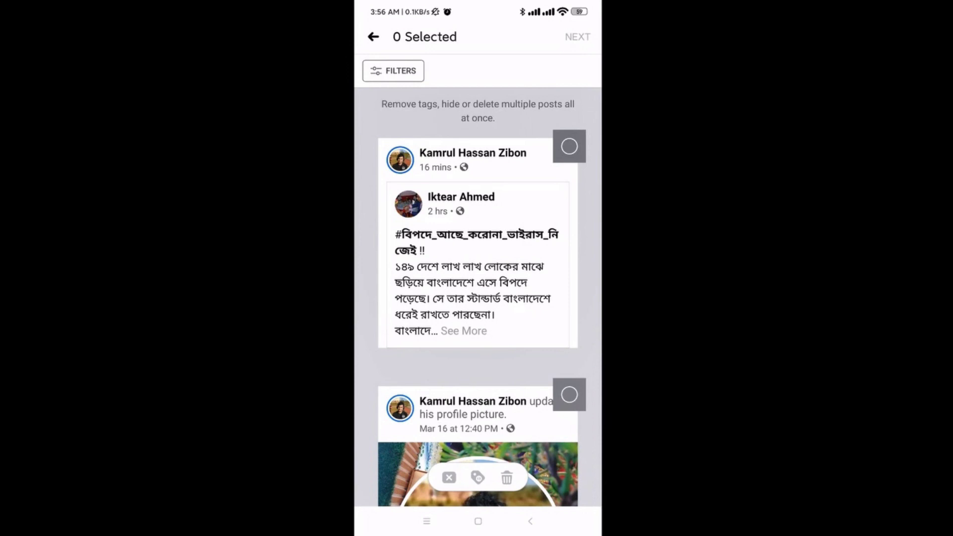
# Step: Select the latest post, profile picture update, Mar 15 antivirus post and Mar 14 shared video
pyautogui.click(569, 146)
pyautogui.click(569, 394)
pyautogui.scroll(-10, 478, 298)
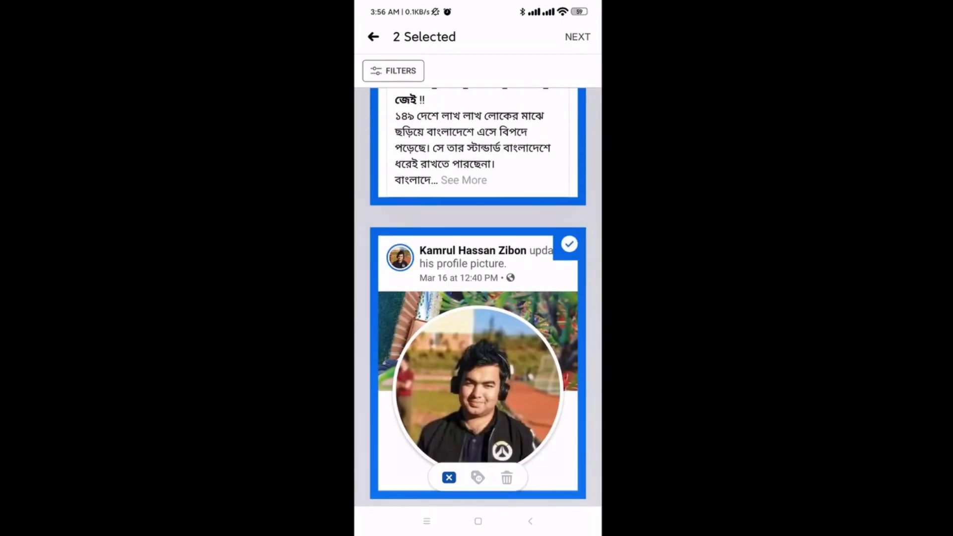
pyautogui.click(569, 158)
pyautogui.scroll(-8, 478, 298)
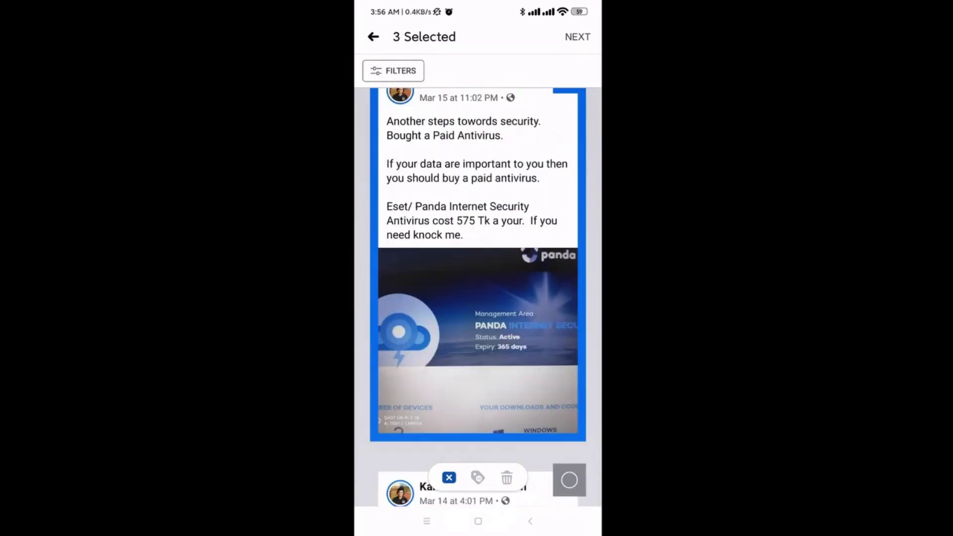
pyautogui.click(569, 201)
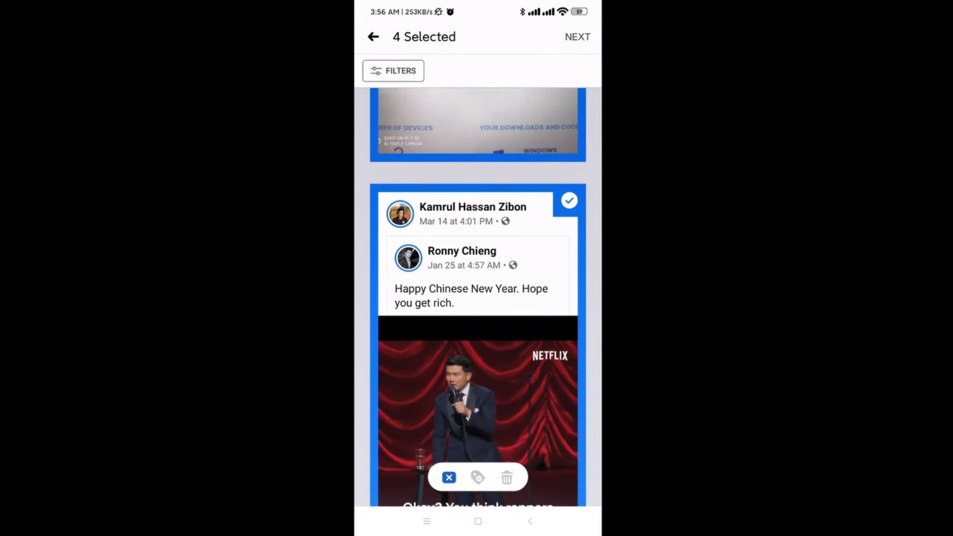
pyautogui.scroll(10, 478, 298)
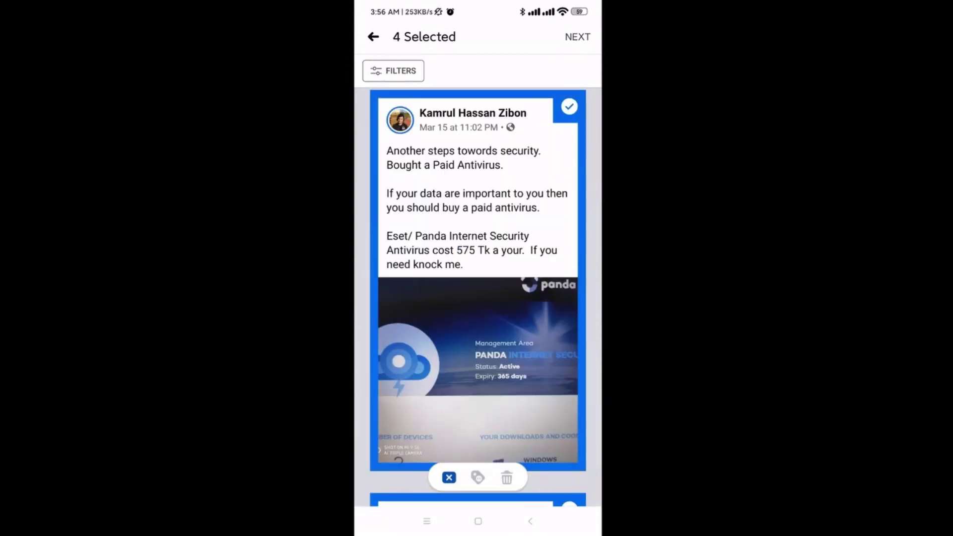